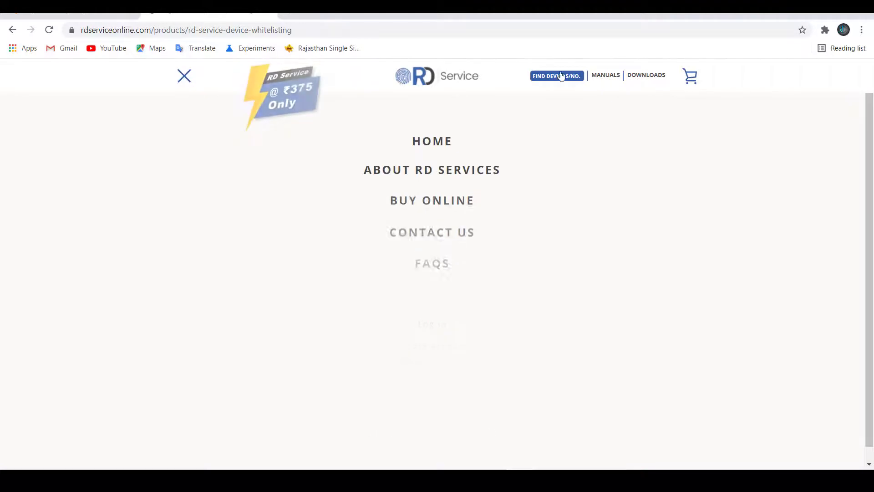
- Download the Windows (https/localhost) RD Service driver zip from rdserviceonline.com's DOWNLOADS menu, then open Windows search
mouse_move(641, 75)
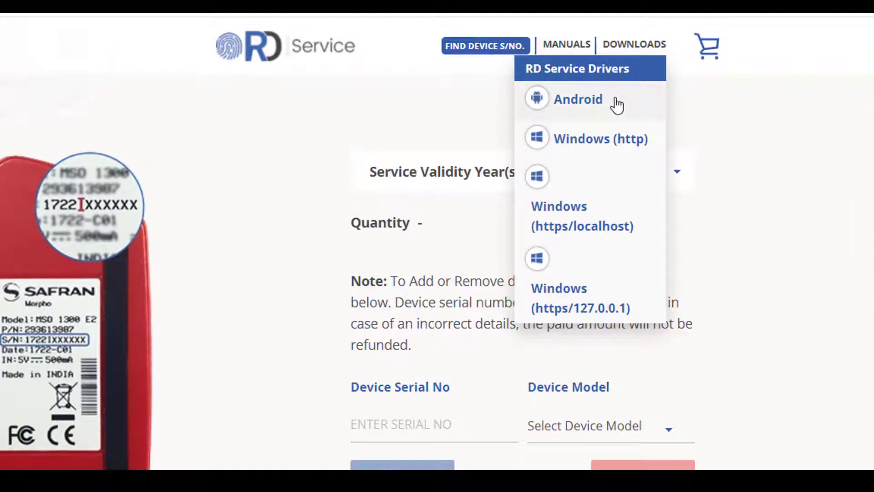
left_click(607, 144)
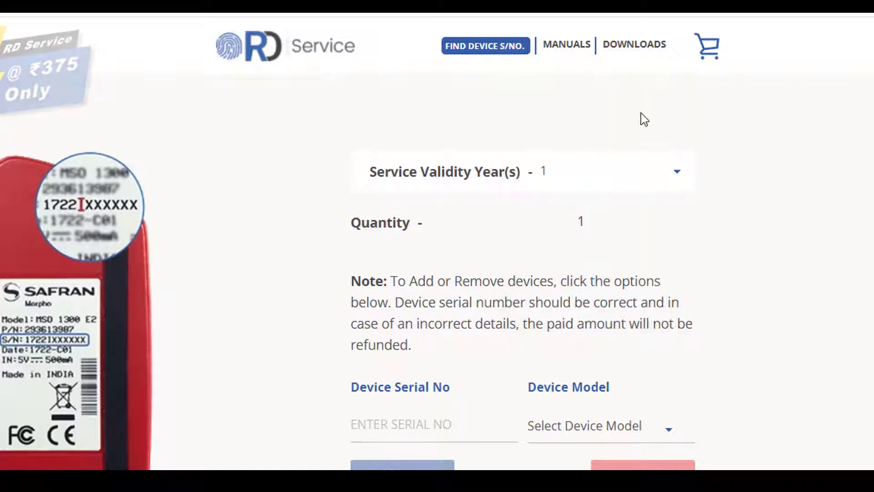
mouse_move(646, 47)
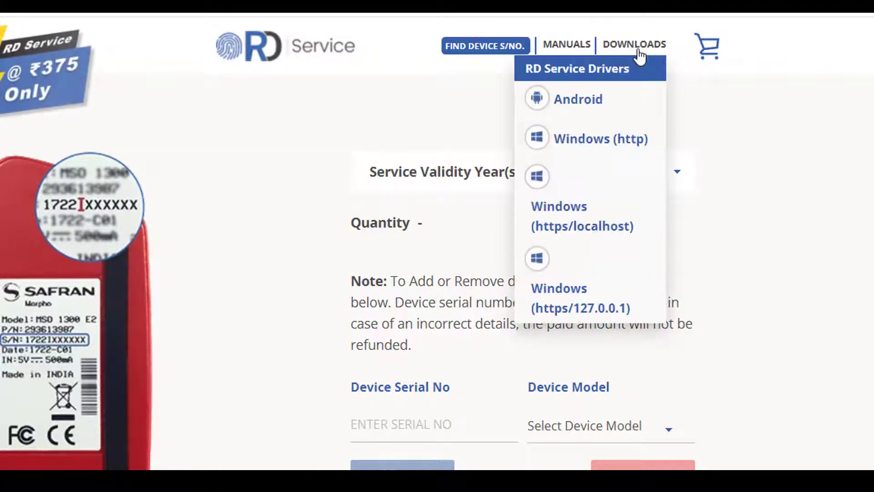
left_click(596, 208)
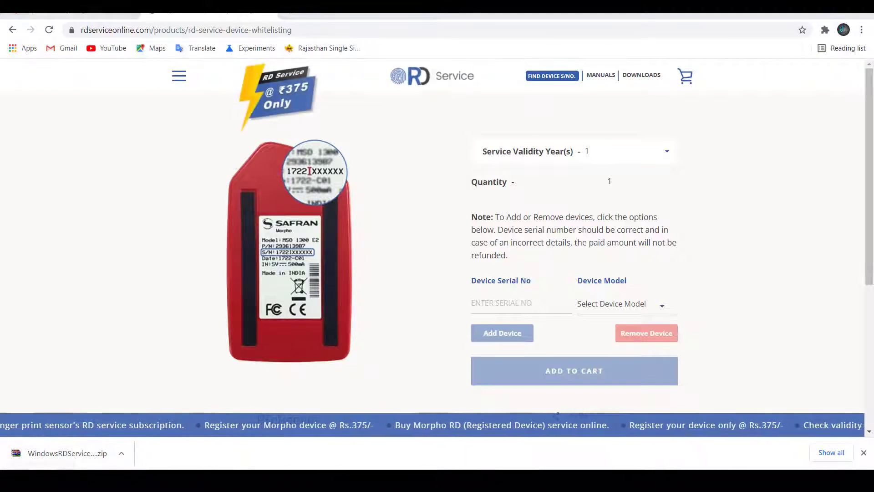
left_click(81, 478)
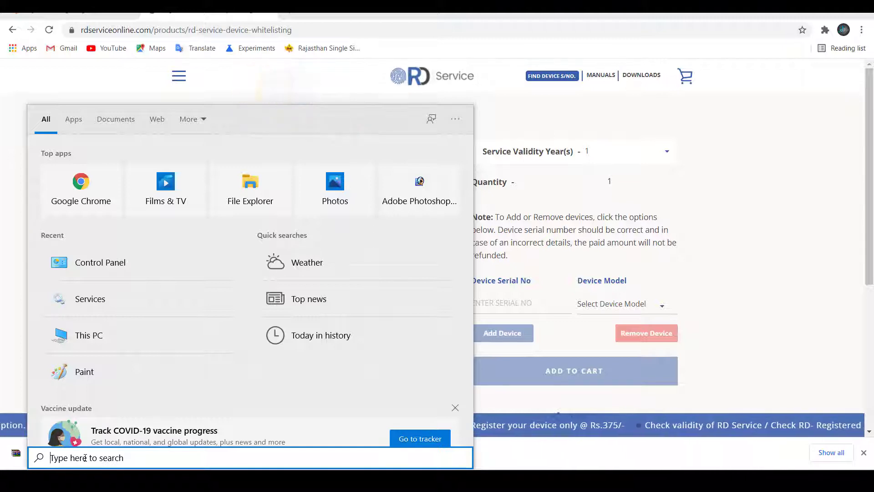
- Uninstall the MorphoSmart USB 64 bits Driver through Control Panel's program list
type("can")
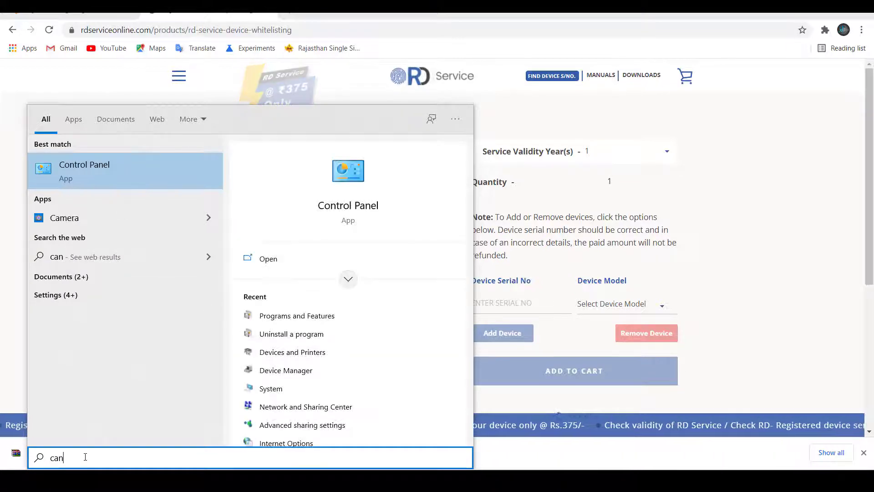
left_click(106, 174)
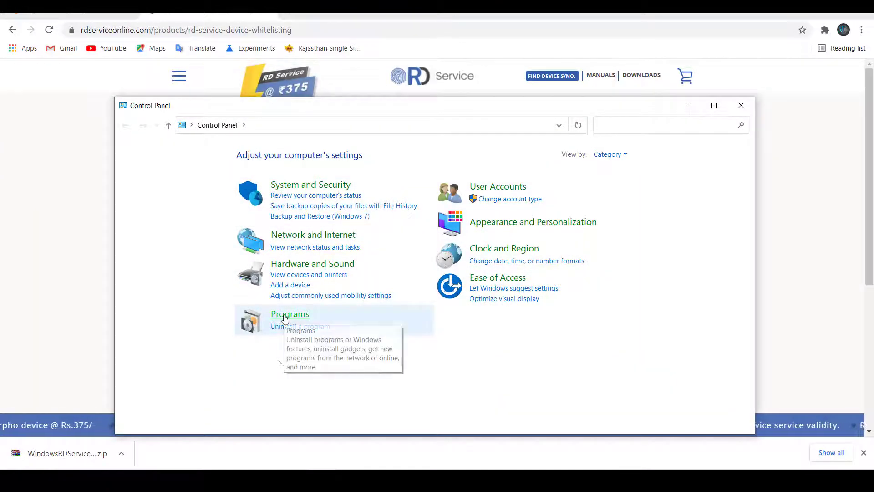
left_click(295, 330)
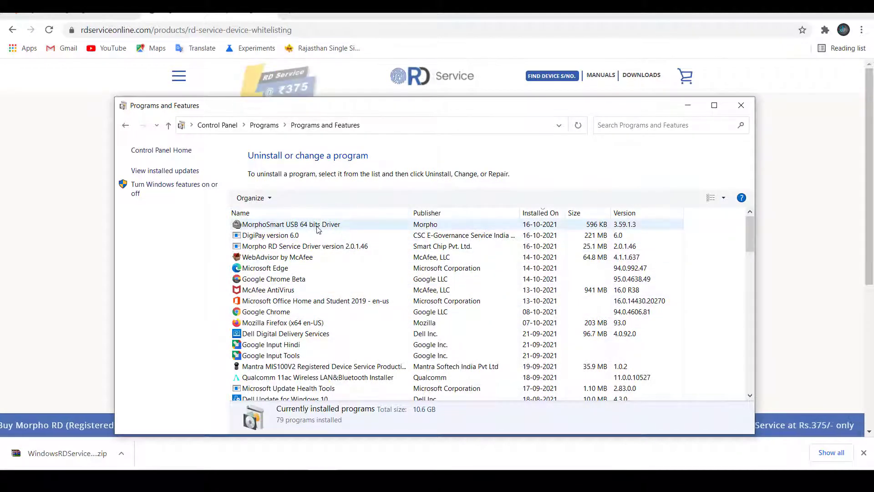
left_click(278, 228)
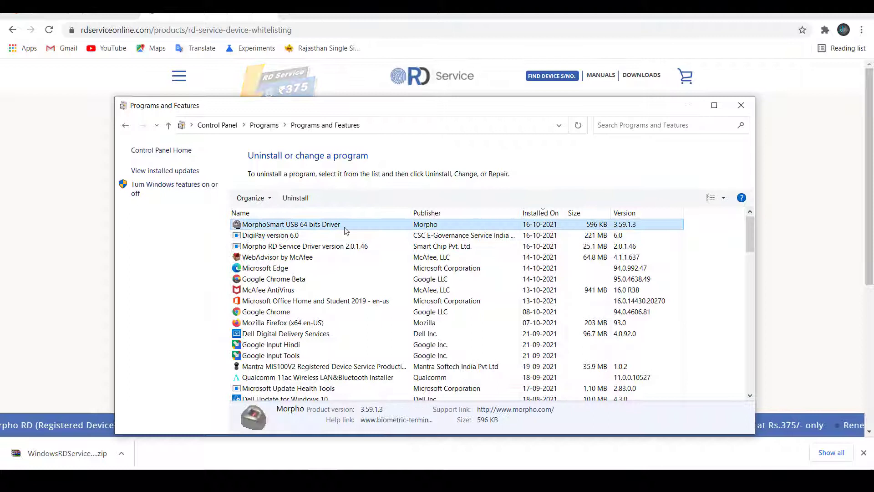
left_click(294, 198)
left_click(493, 239)
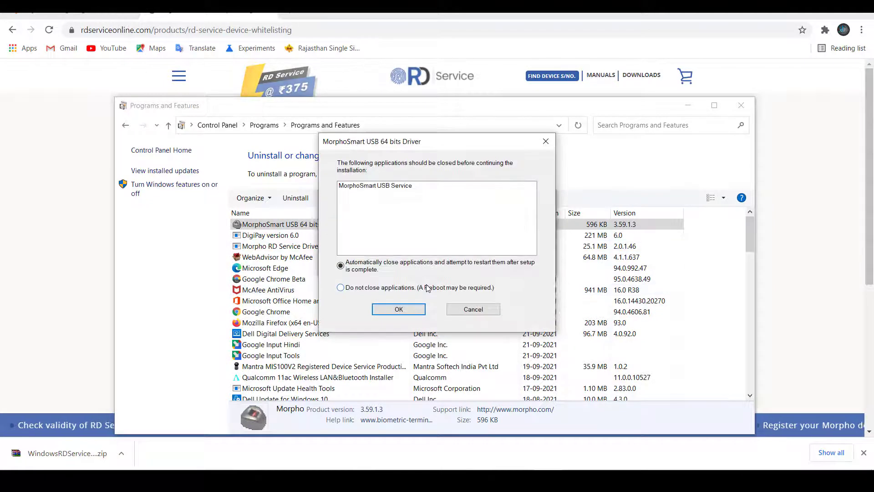
left_click(404, 309)
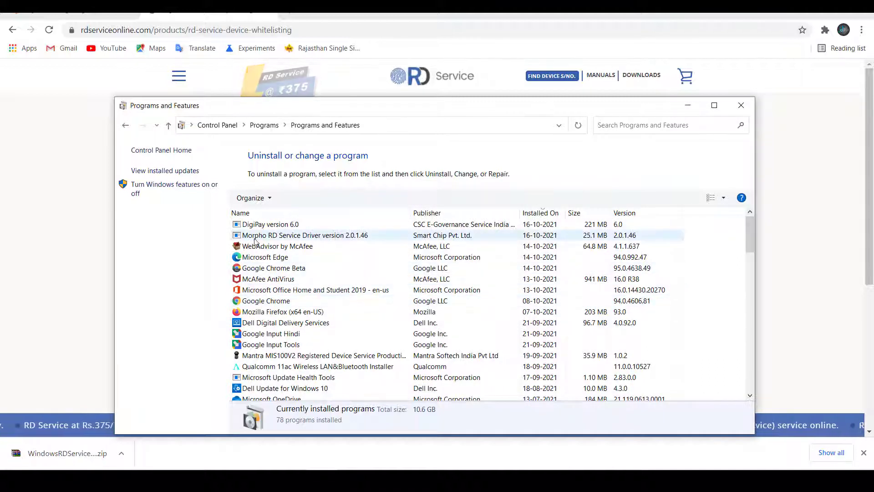
- Uninstall Morpho RD Service Driver 2.0.1.46 and close the program list
left_click(281, 236)
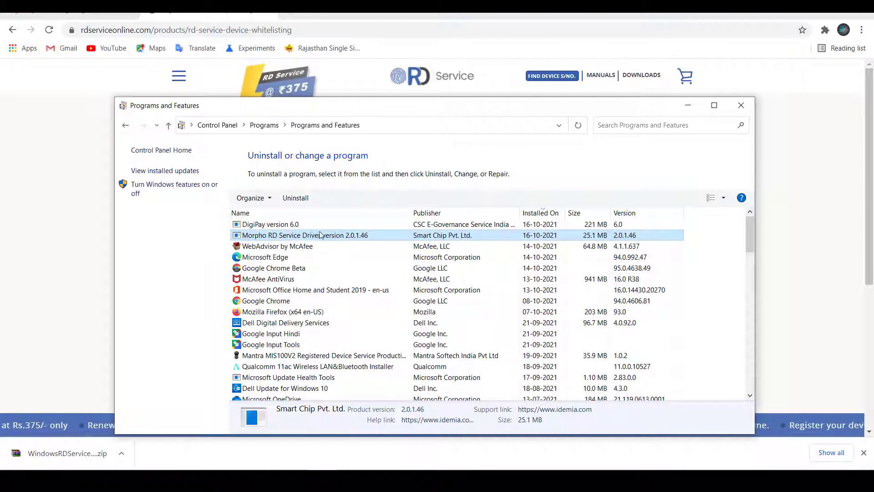
left_click(296, 197)
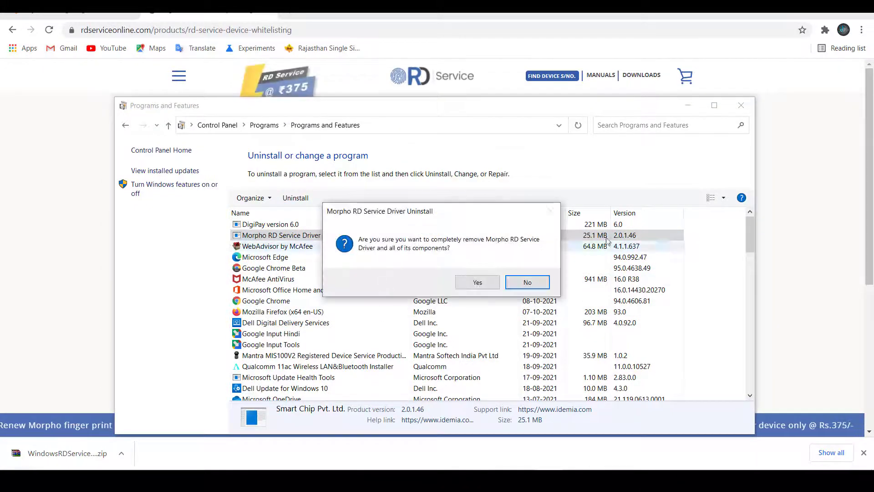
left_click(473, 283)
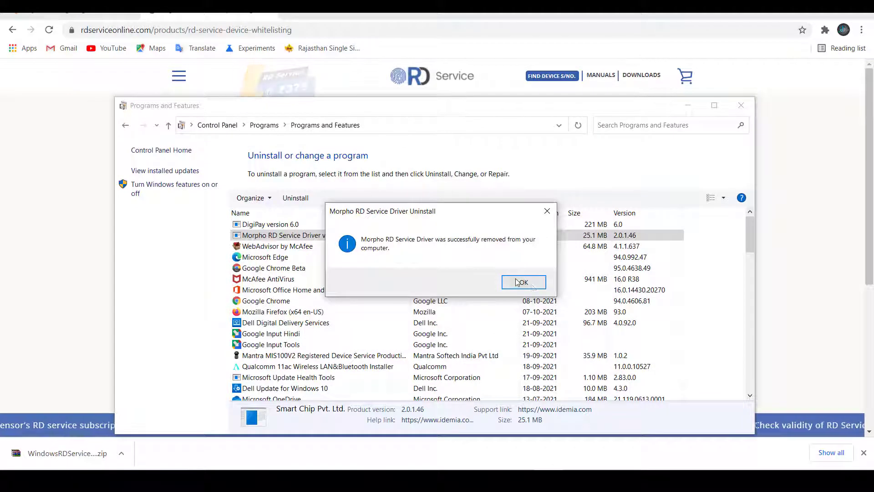
left_click(519, 280)
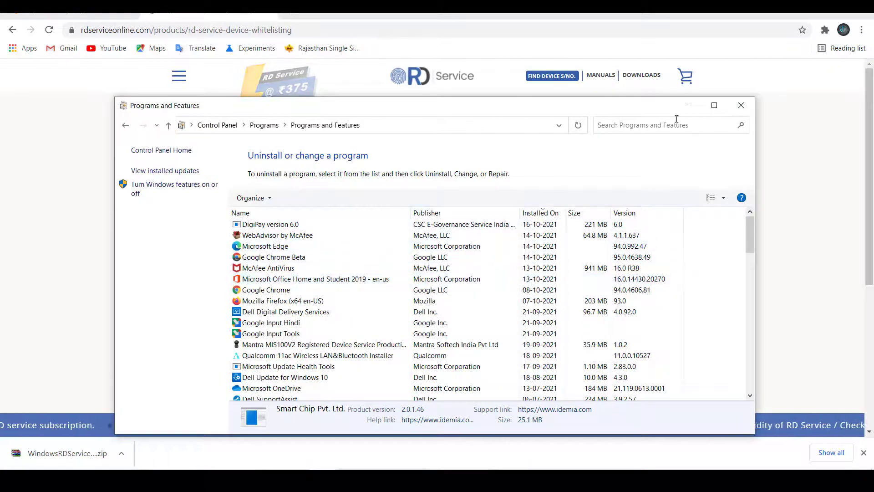
left_click(742, 105)
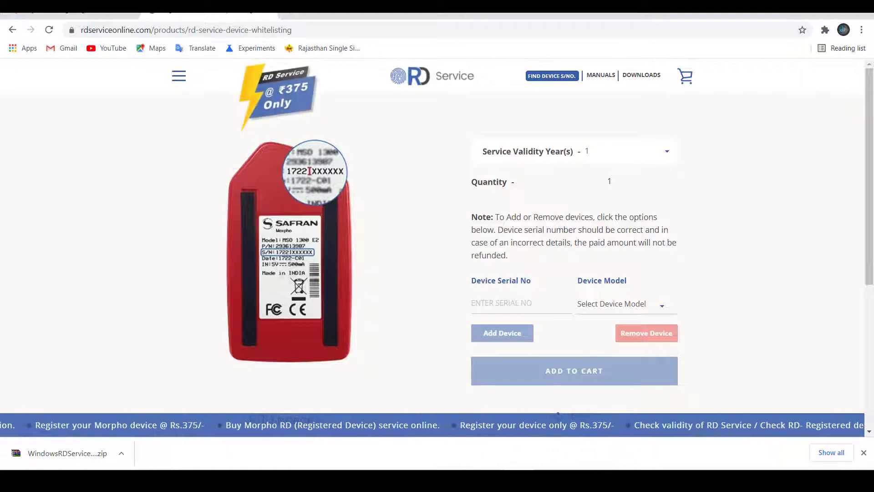
- Delete the MORPHORDLOG and MorphoRdServiceL0Soft folders from the C: drive, then return to Chrome
key("super+s")
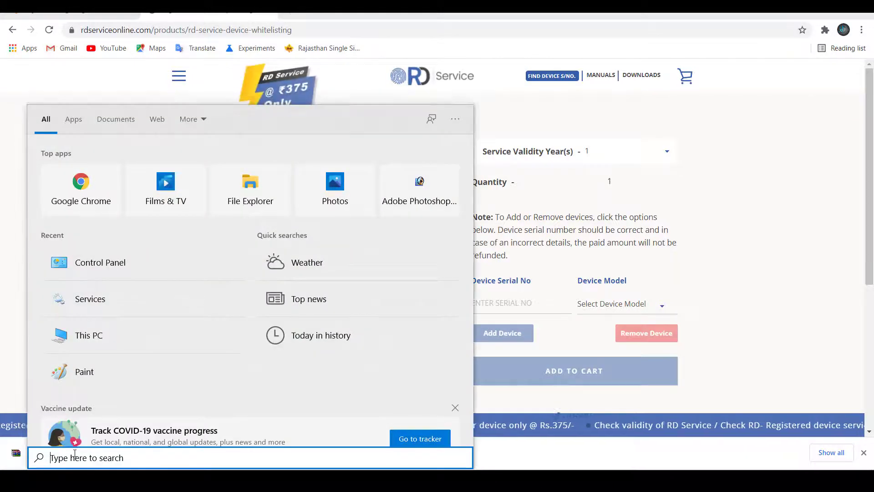
left_click(89, 335)
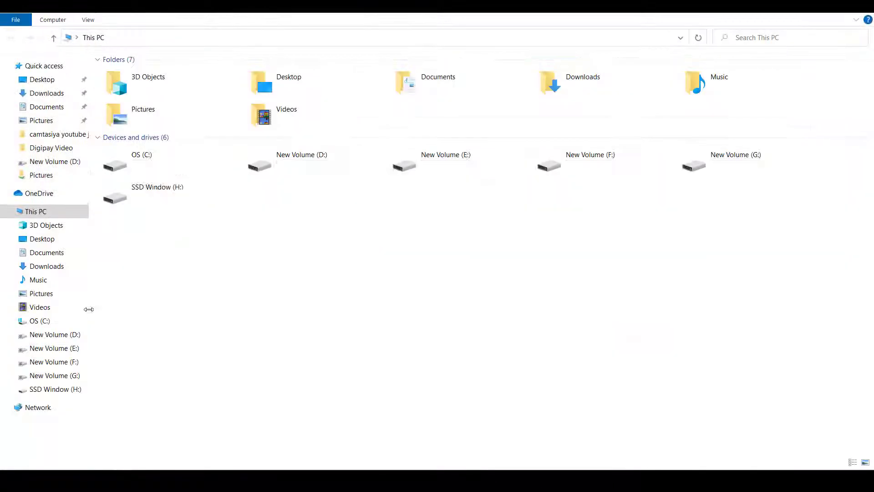
double_click(157, 164)
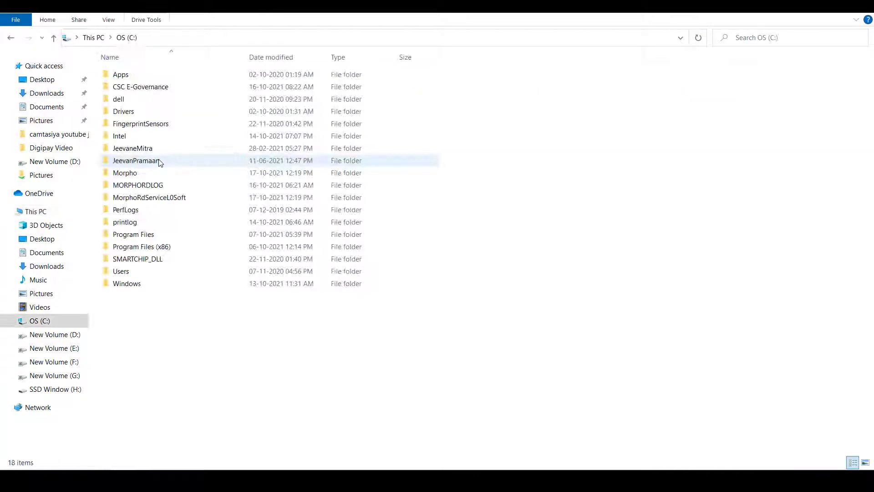
left_click(159, 202)
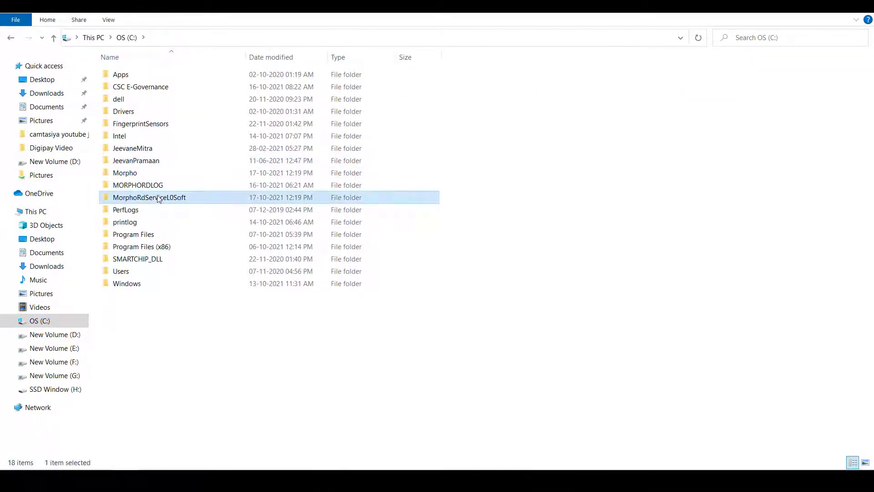
left_click(137, 187, "ctrl")
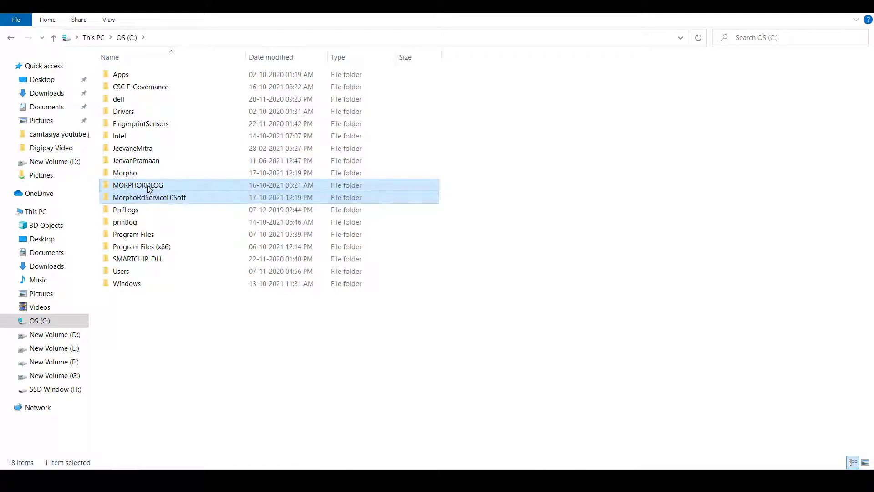
right_click(165, 197)
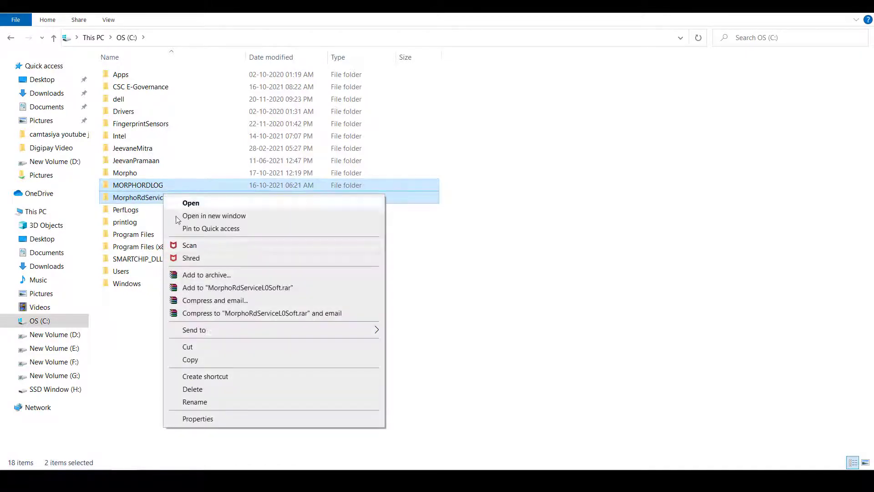
left_click(210, 388)
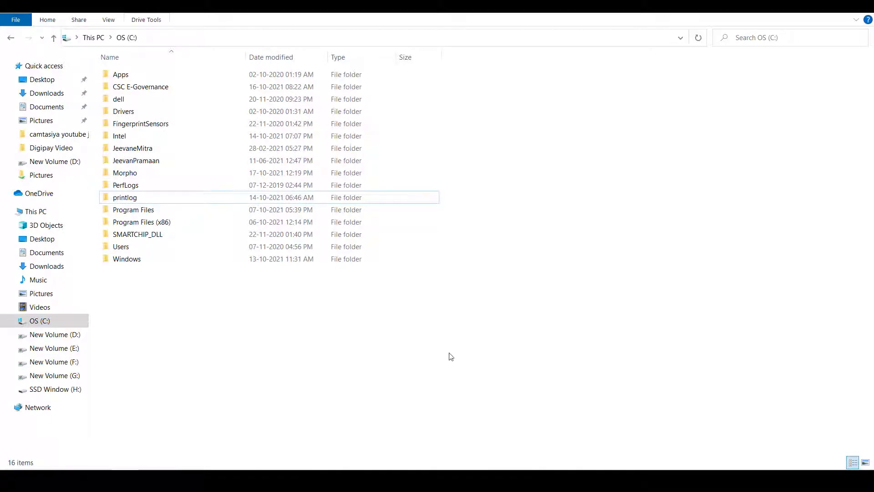
key("alt+Tab")
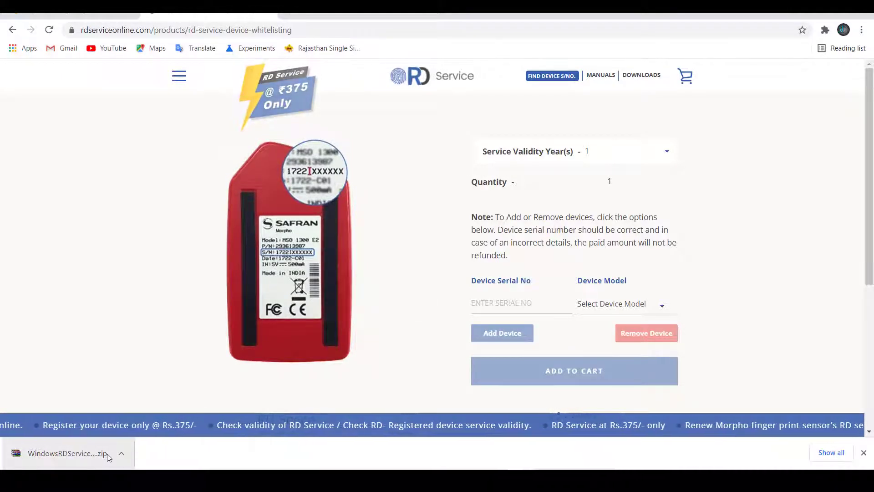
- Extract the downloaded WindowsRDService zip into its suggested folder in Downloads
left_click(122, 453)
left_click(152, 414)
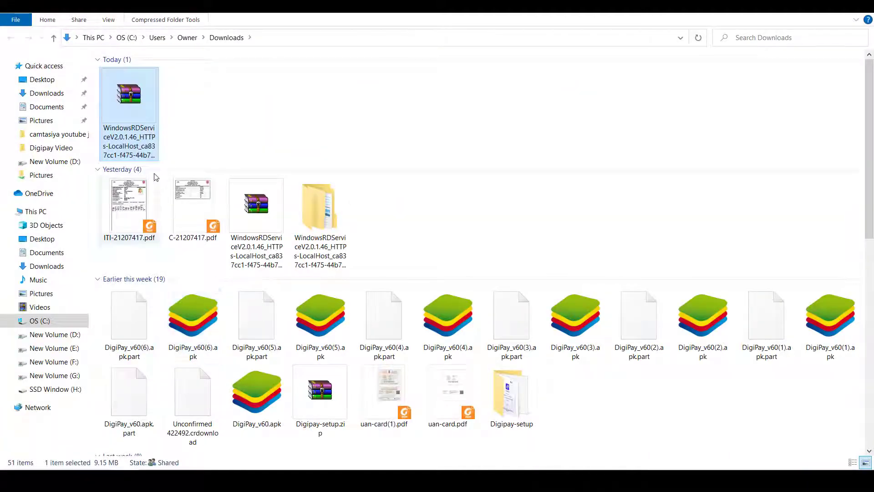
right_click(123, 97)
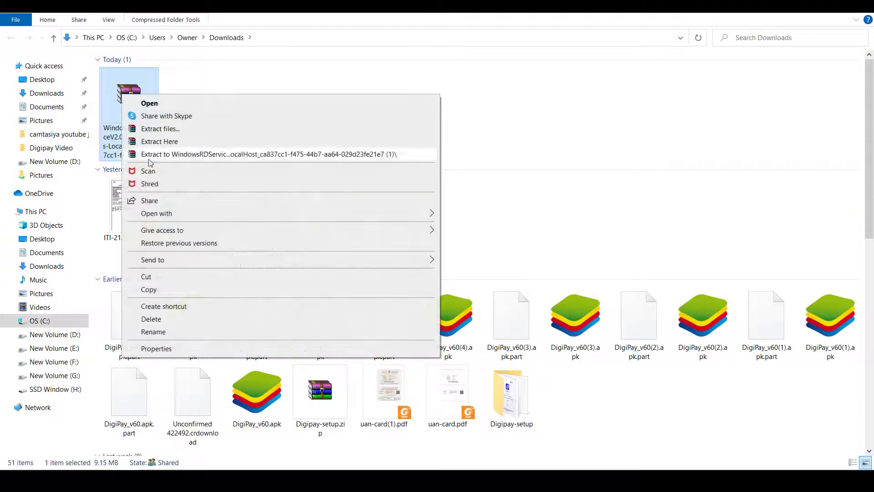
left_click(154, 129)
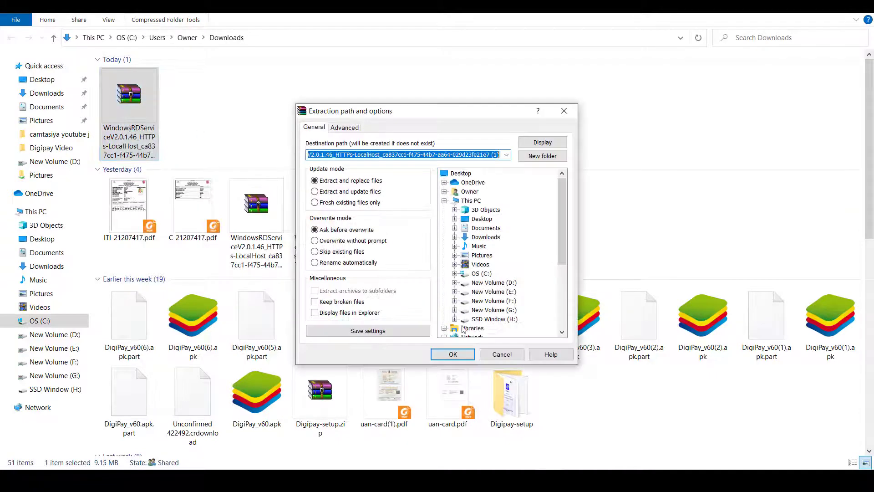
left_click(453, 354)
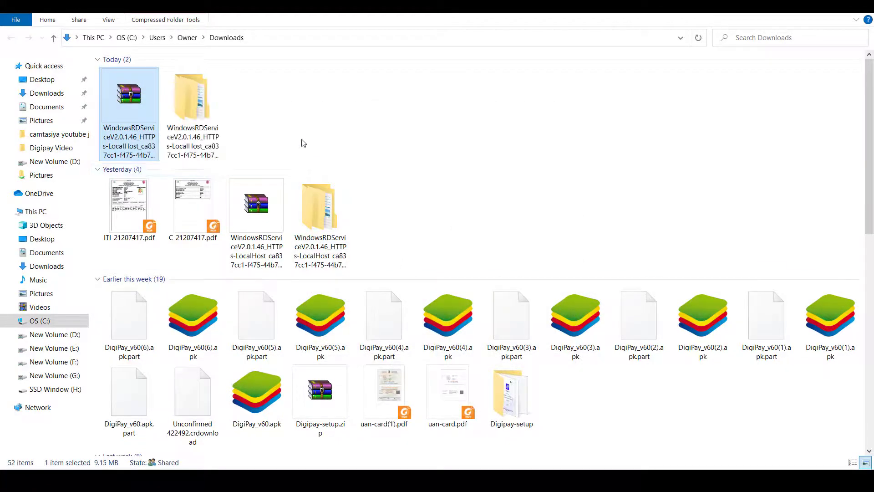
- Open the extracted WindowsRDService folder and select WindowsRDService_HTTPs-LocalHost.exe
left_click(203, 108)
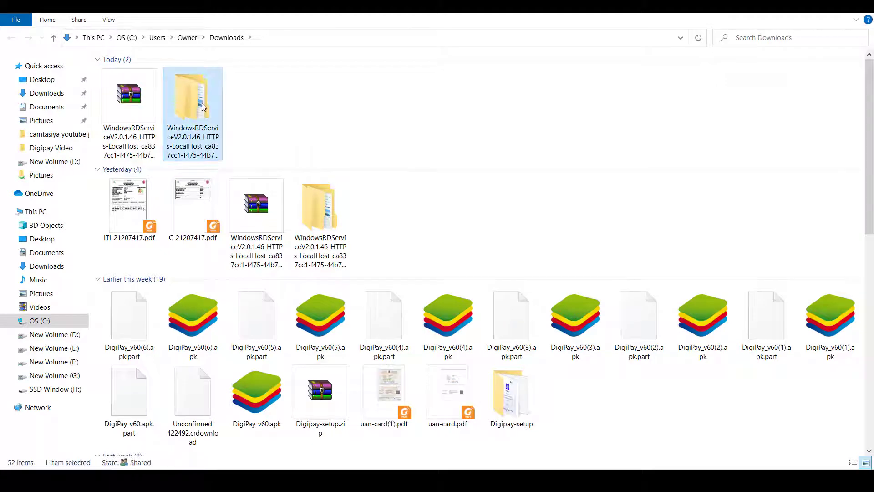
double_click(204, 108)
double_click(184, 77)
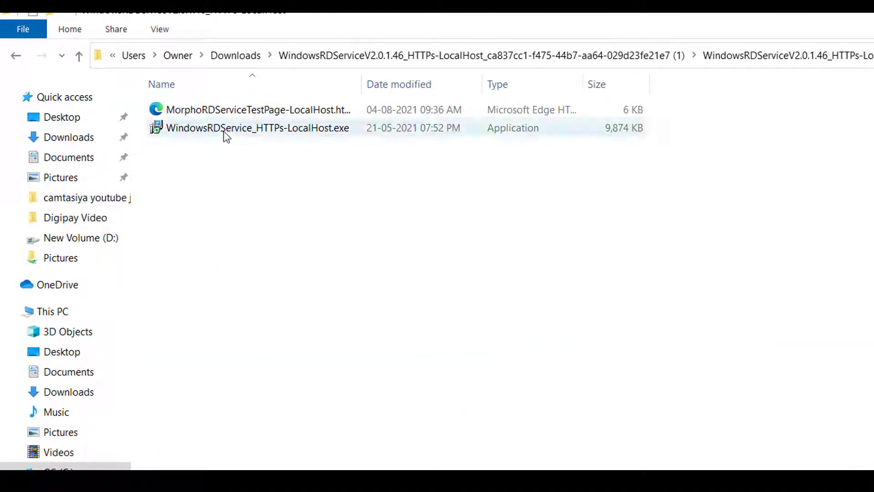
left_click(197, 133)
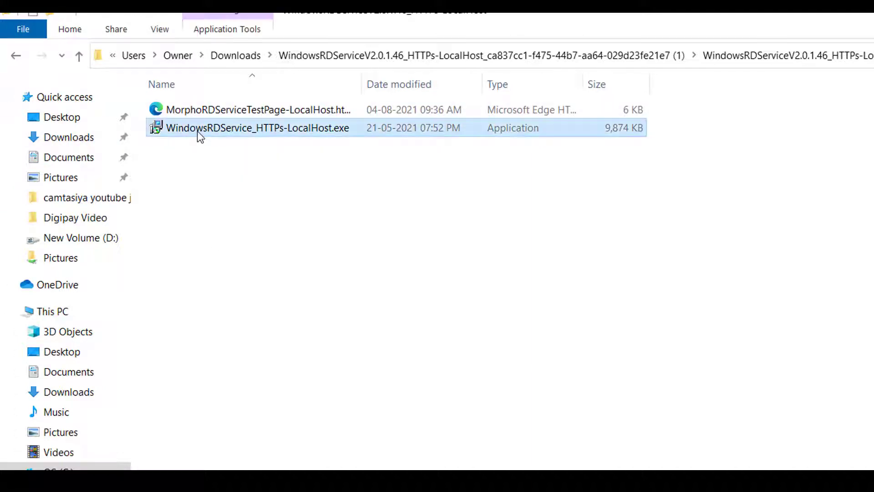
- Install WindowsRDService_HTTPs-LocalHost.exe as administrator, finishing with 'No, I will restart the computer later'
right_click(282, 129)
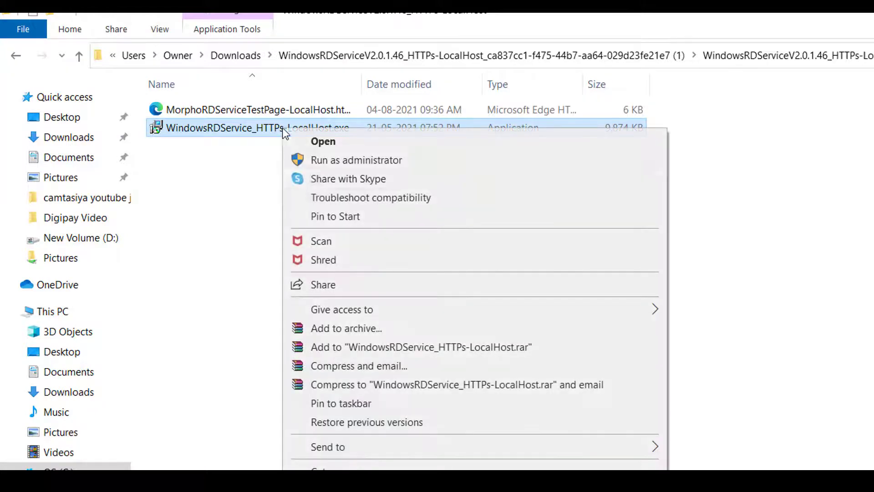
left_click(330, 164)
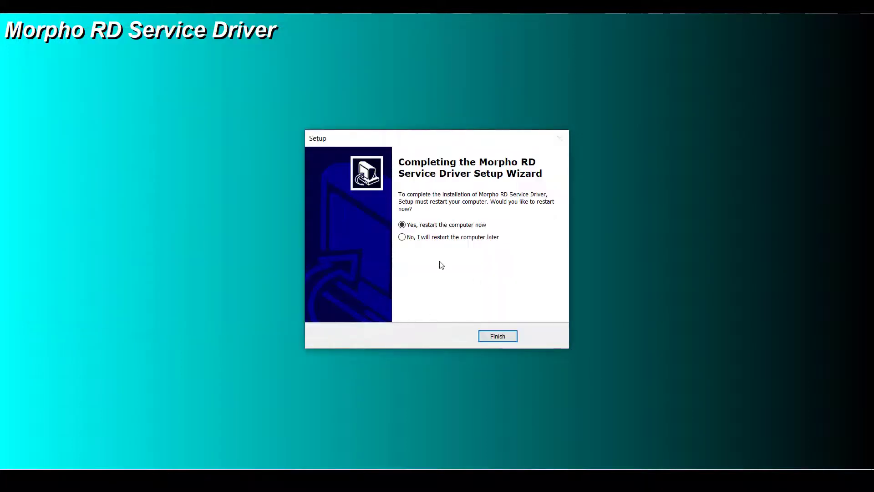
left_click(402, 237)
left_click(497, 336)
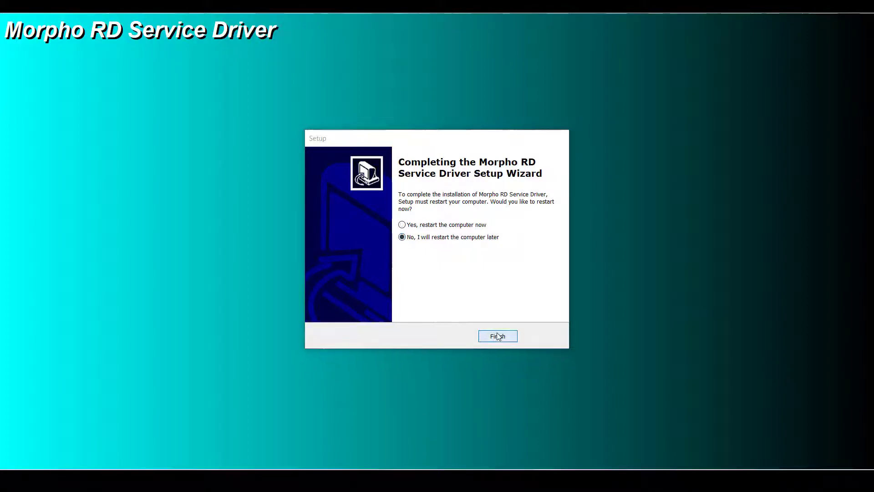
left_click(339, 232)
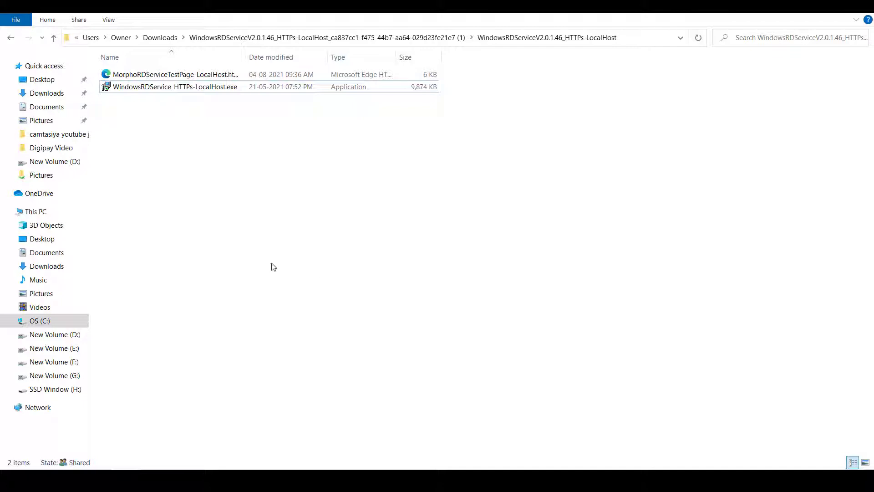
- Save C:\MorphoRdServiceL0Soft\ConfigSettings.ini with CommunicationMode:0, then refresh the folder
left_click(40, 321)
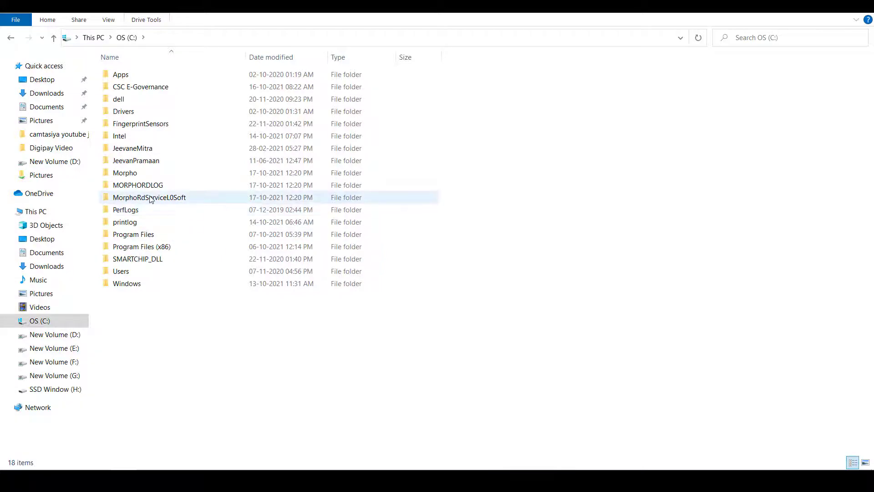
double_click(168, 197)
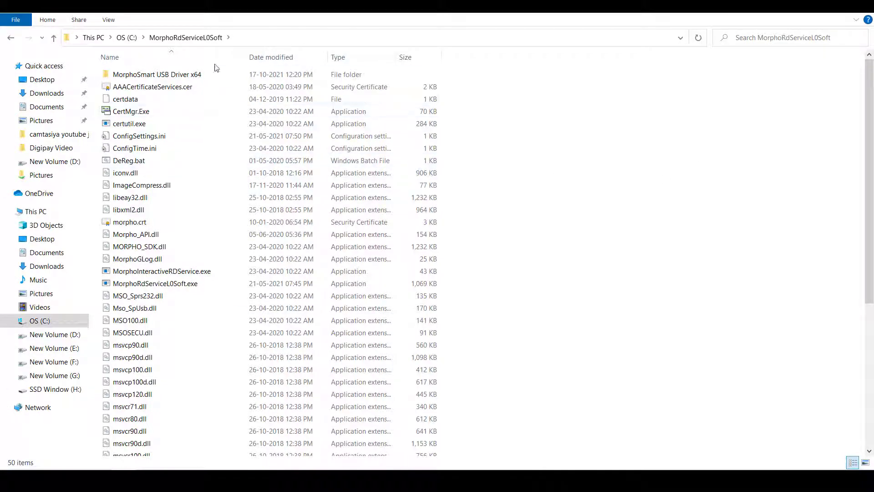
double_click(152, 136)
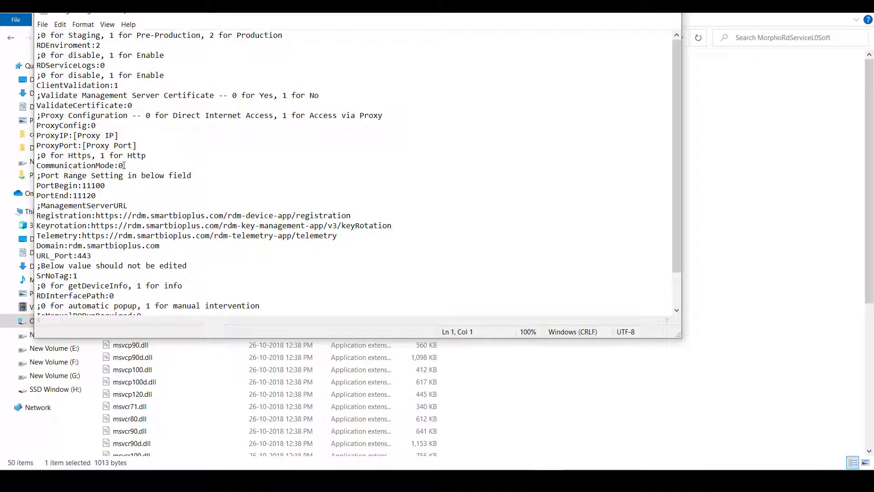
left_click(124, 165)
left_click(42, 24)
left_click(56, 72)
left_click(670, 17)
right_click(587, 157)
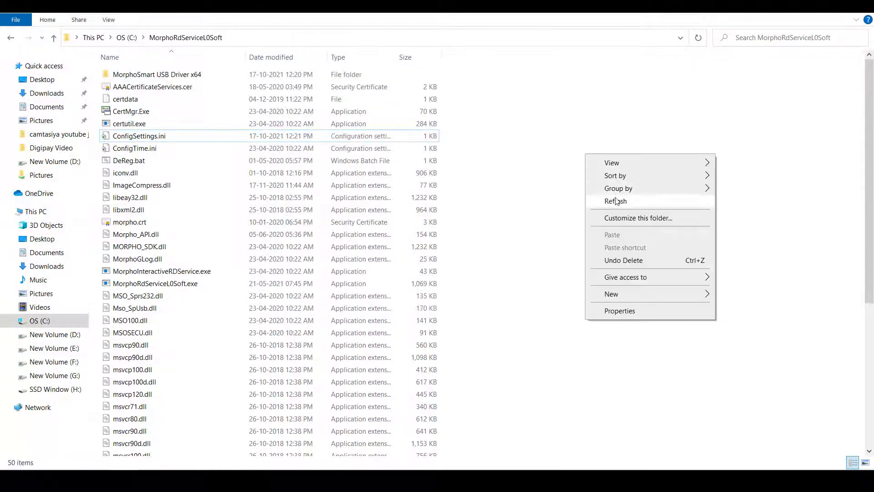
left_click(616, 200)
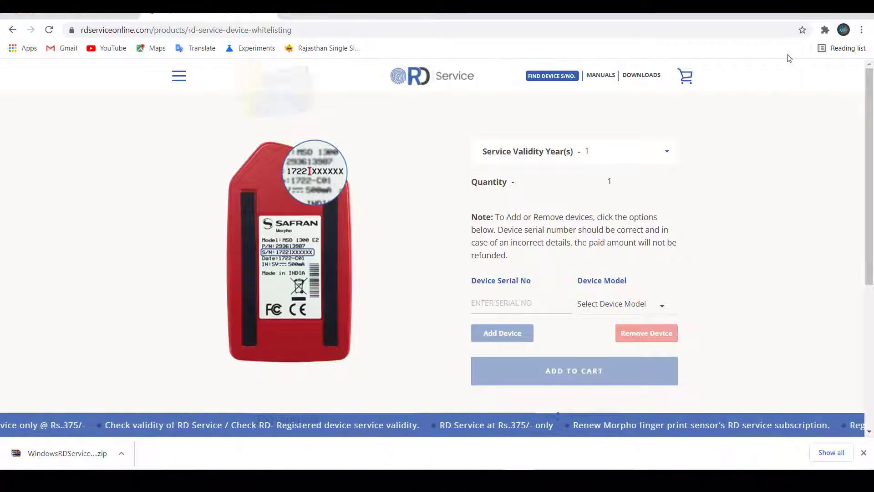
left_click(825, 18)
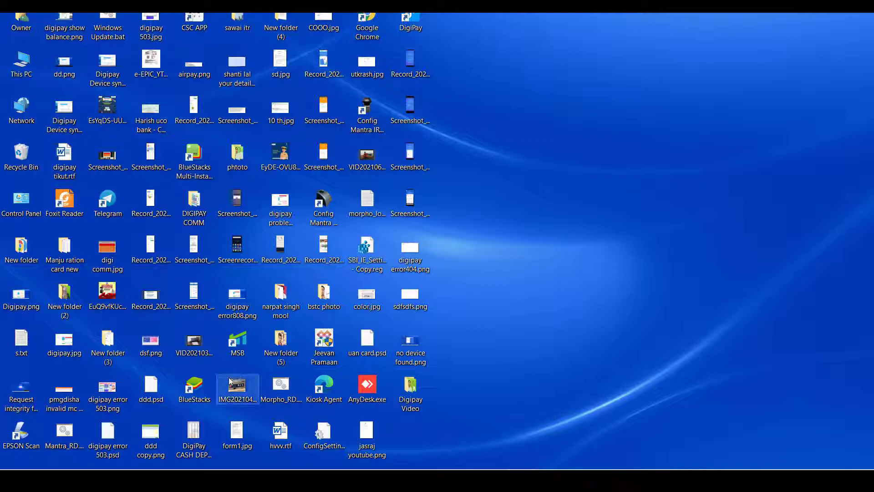
double_click(26, 63)
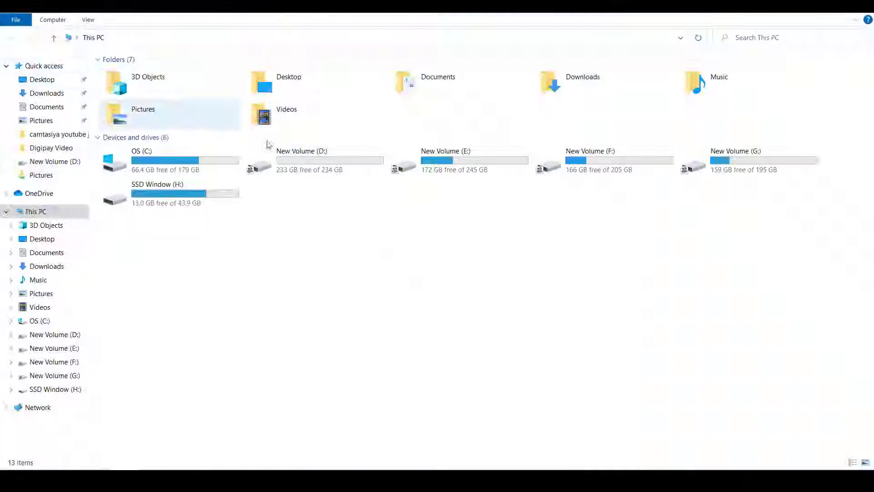
double_click(160, 163)
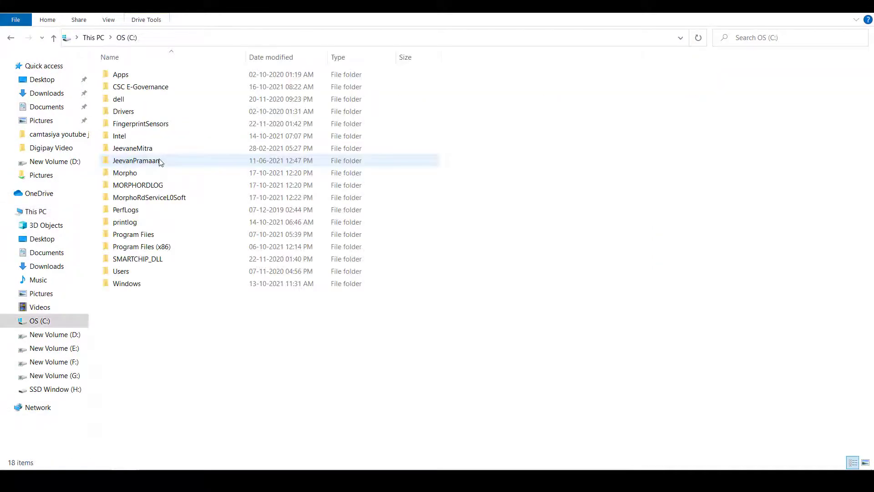
double_click(157, 201)
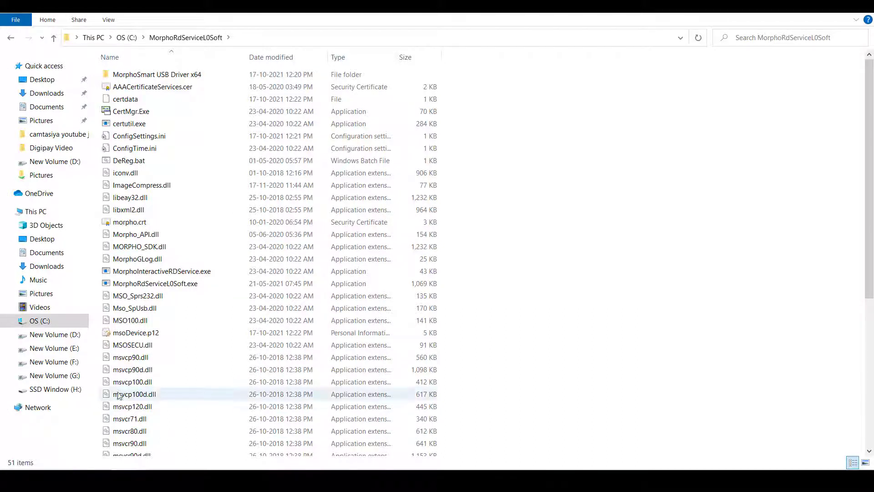
left_click(163, 338)
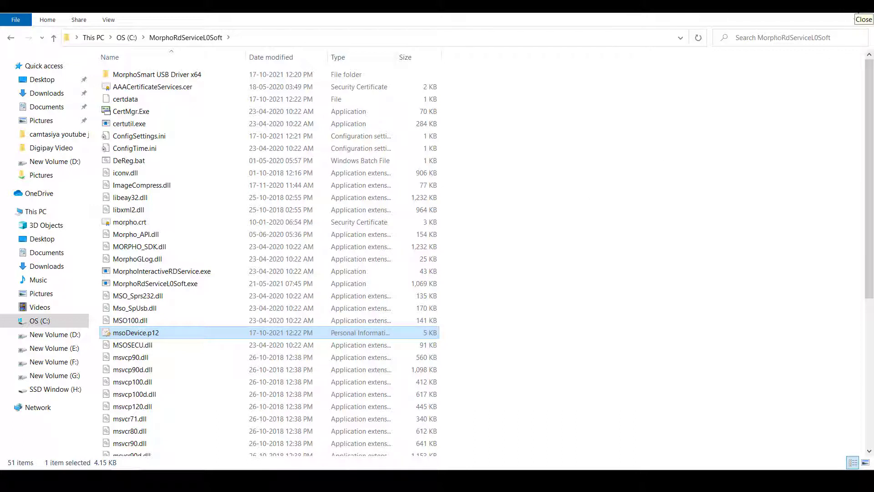
left_click(863, 15)
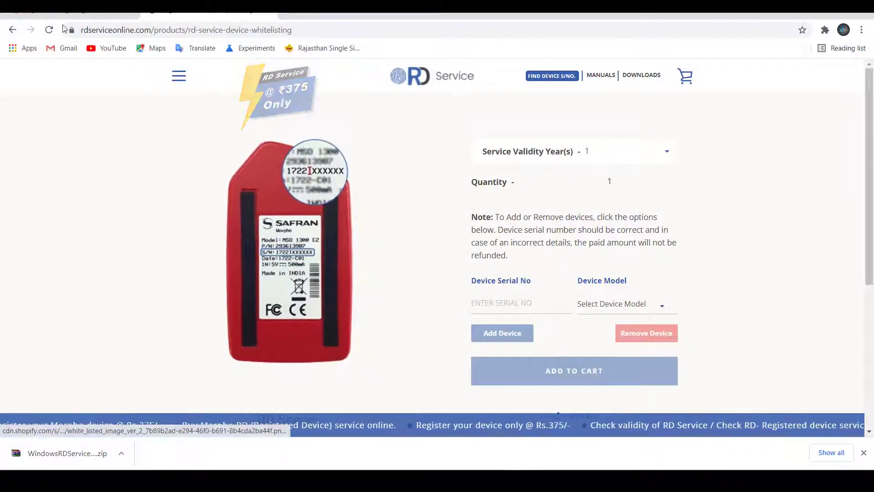
- Enable 'Always use secure connections' under Chrome's Privacy and security > Security settings
left_click(64, 13)
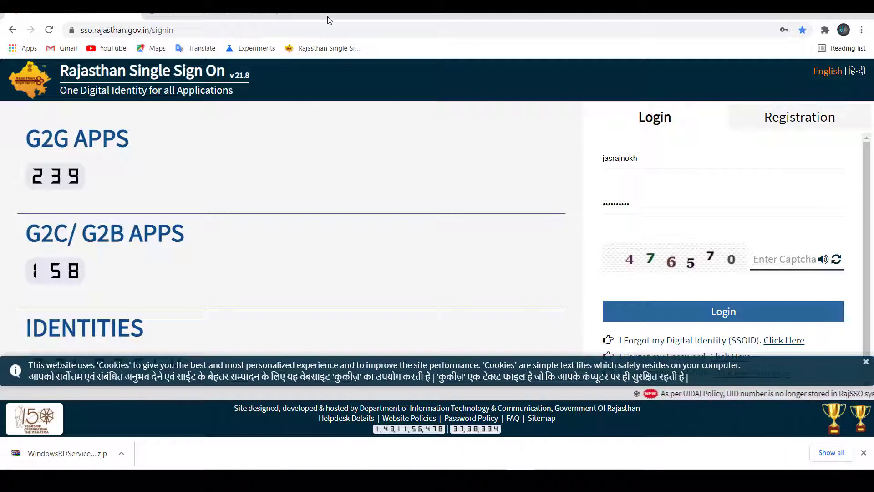
left_click(284, 15)
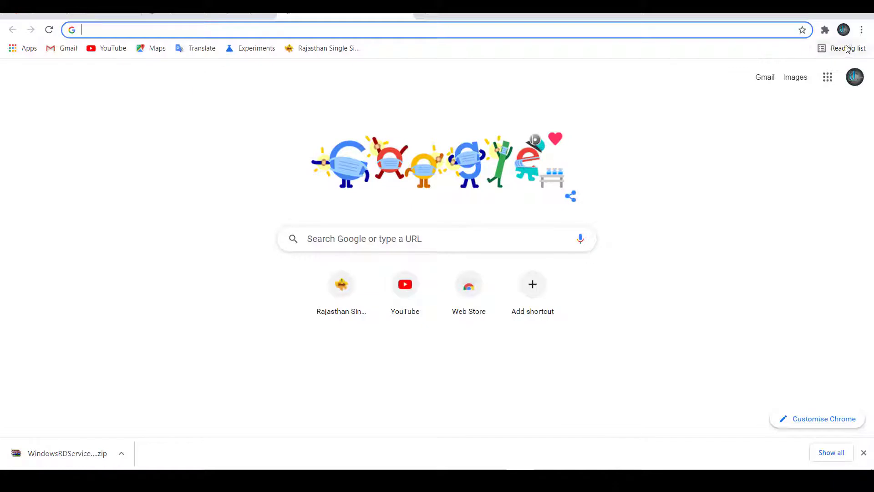
left_click(862, 31)
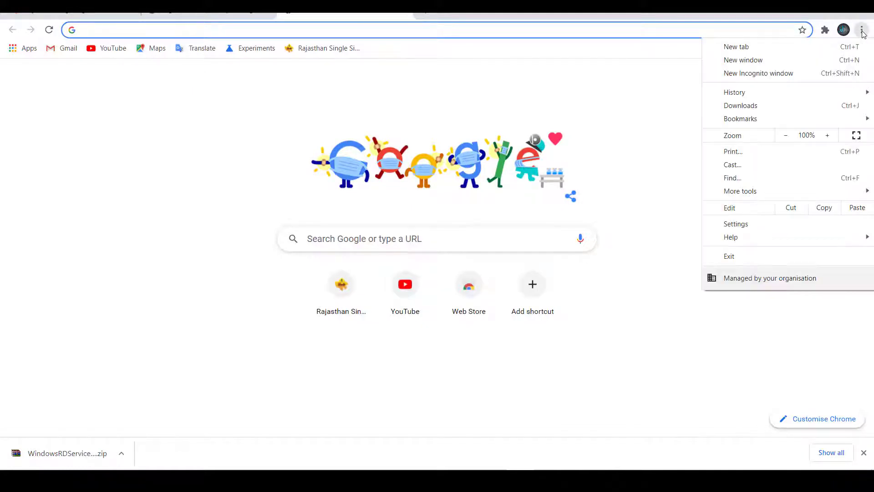
left_click(764, 228)
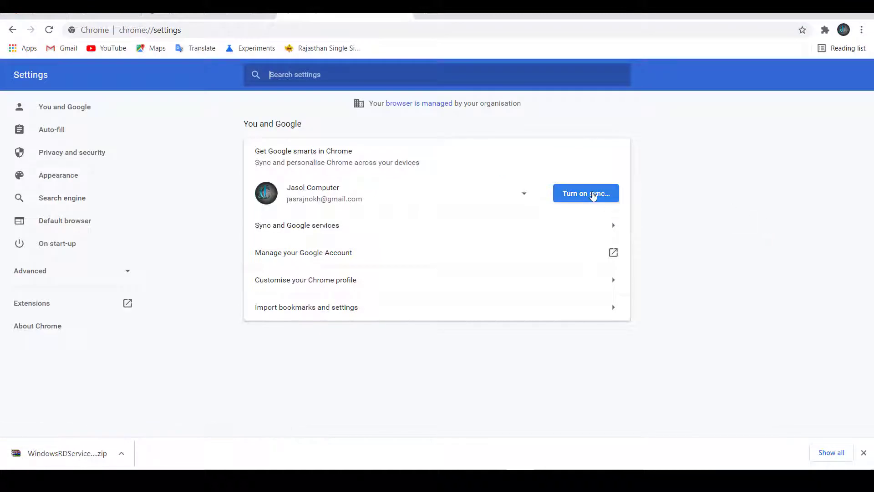
left_click(95, 155)
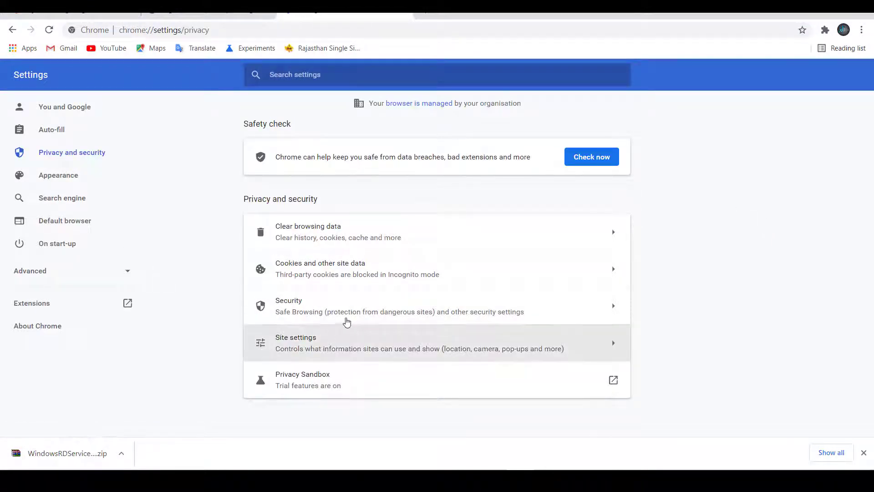
left_click(363, 314)
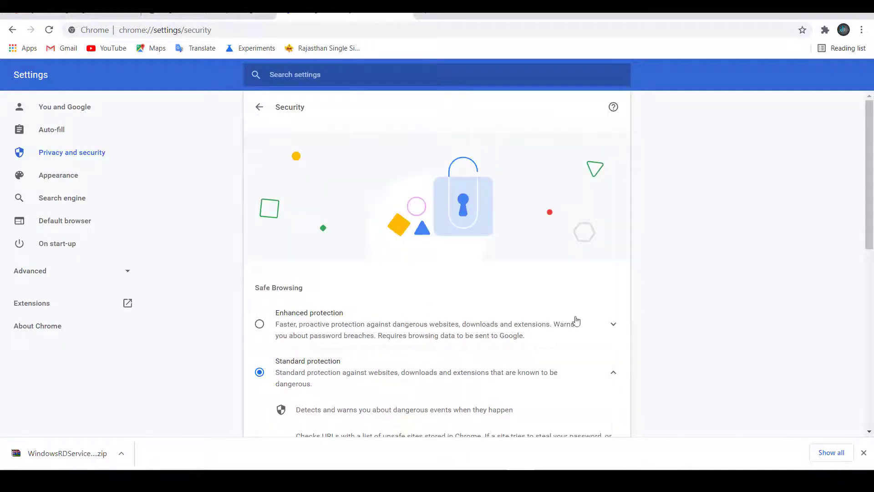
scroll(751, 331, "down", 1)
scroll(750, 331, "down", 5)
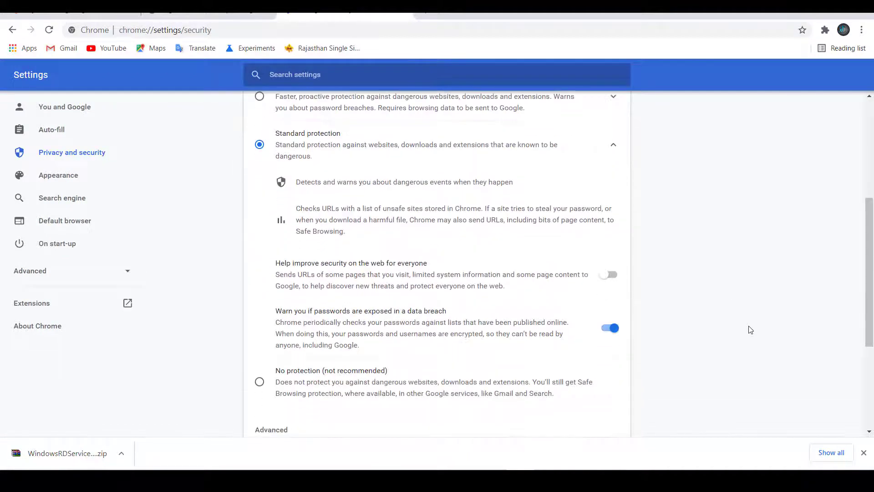
scroll(751, 329, "down", 4)
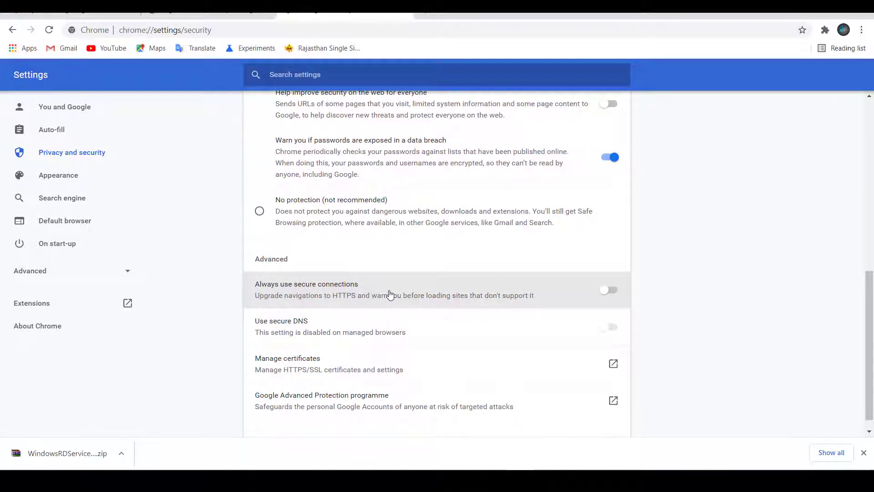
left_click(618, 296)
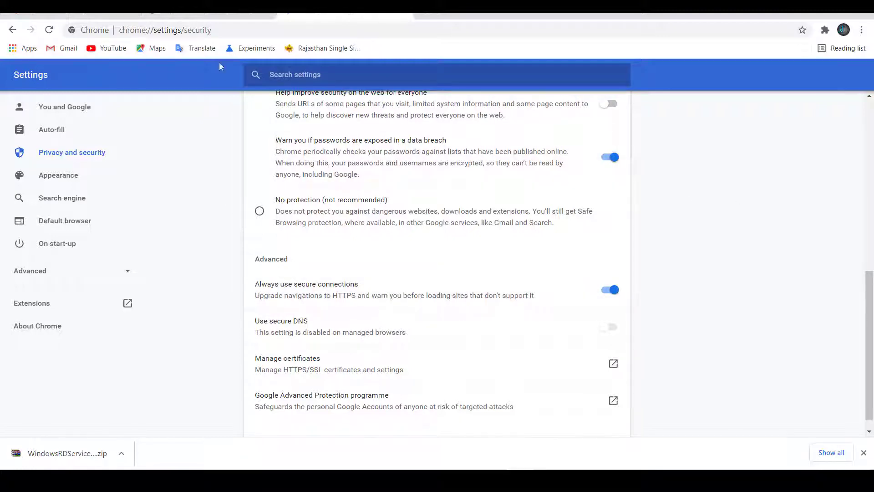
key("super+d")
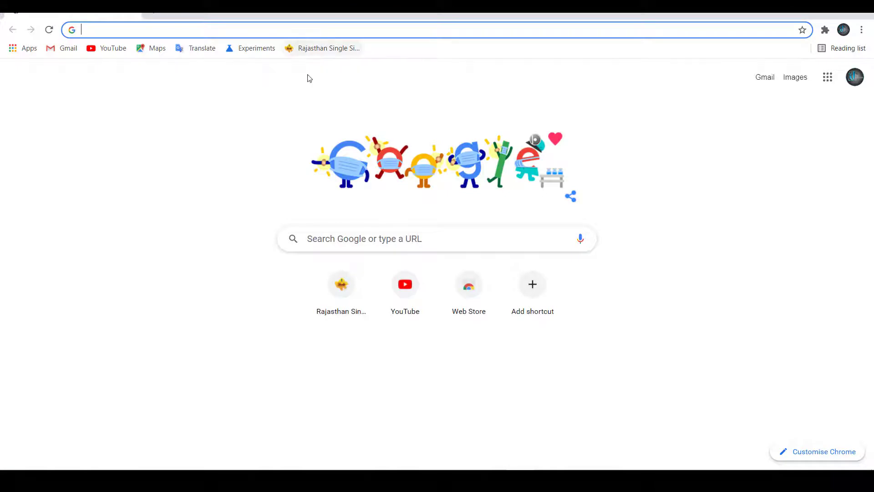
- Sign in to Rajasthan SSO from its bookmark by entering the captcha
left_click(320, 50)
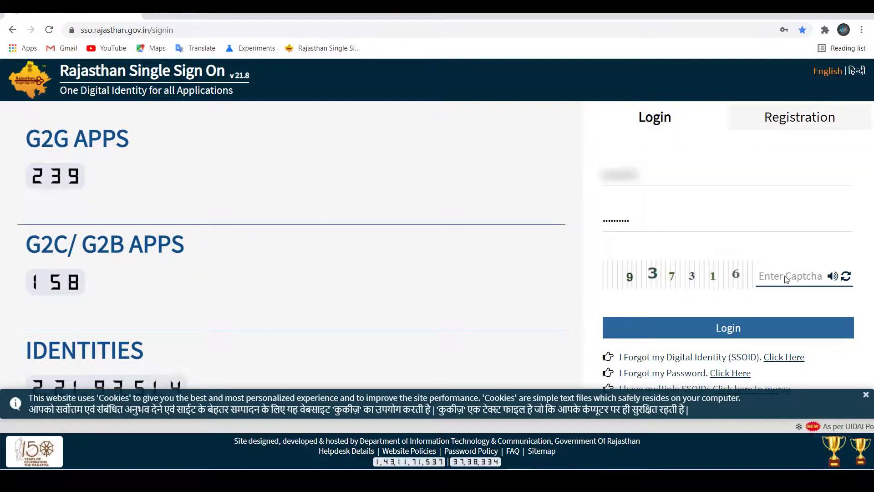
left_click(786, 278)
type("937")
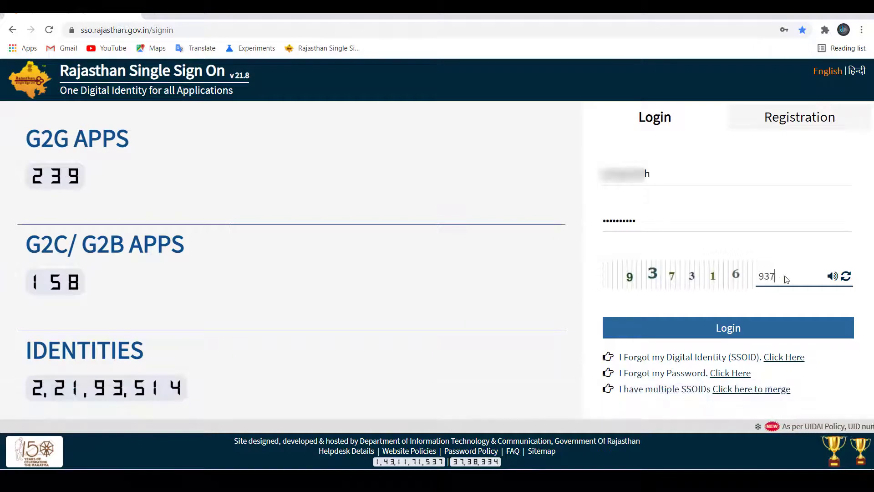
type("316")
left_click(764, 319)
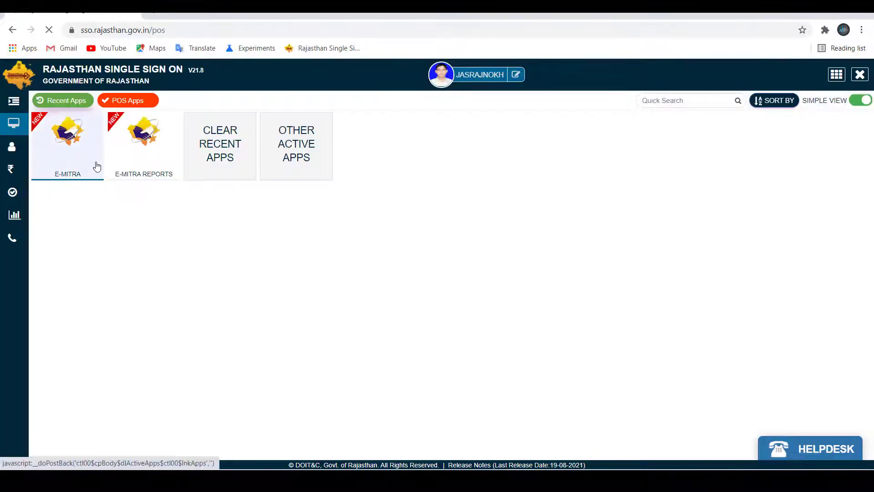
- Open E-MITRA, choose Fingerprint authentication and accept the Aadhaar consent declaration
left_click(97, 166)
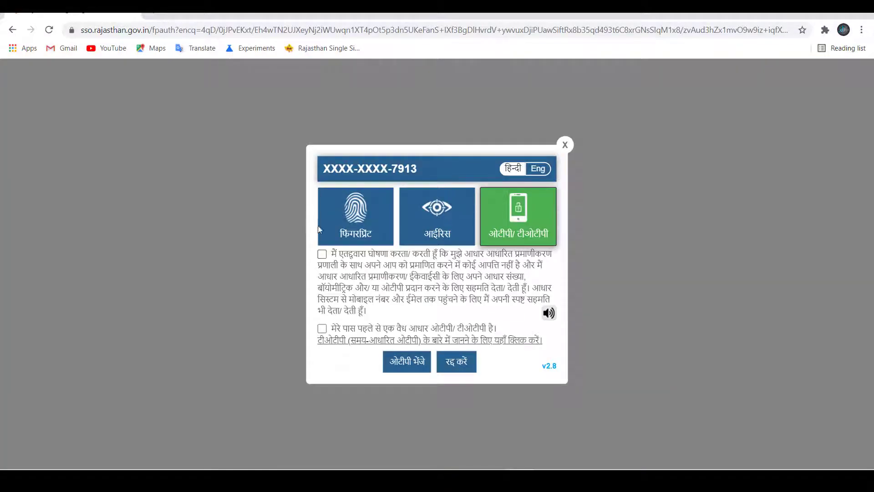
left_click(349, 232)
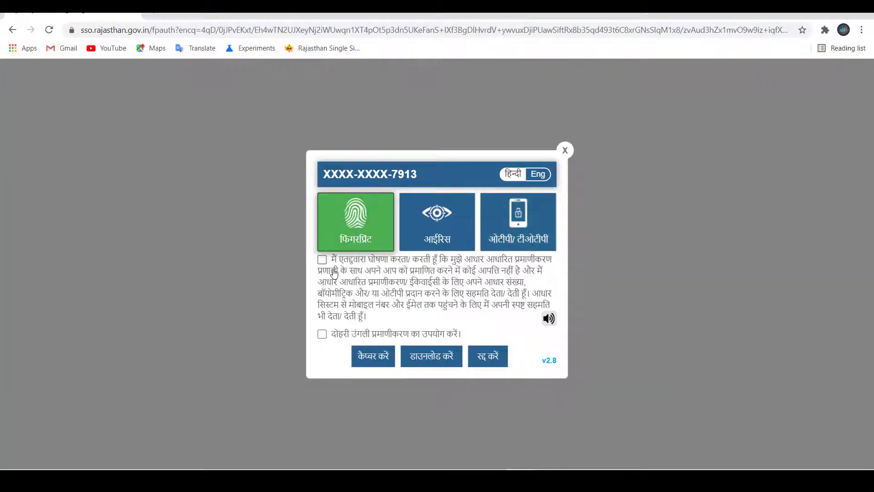
left_click(322, 260)
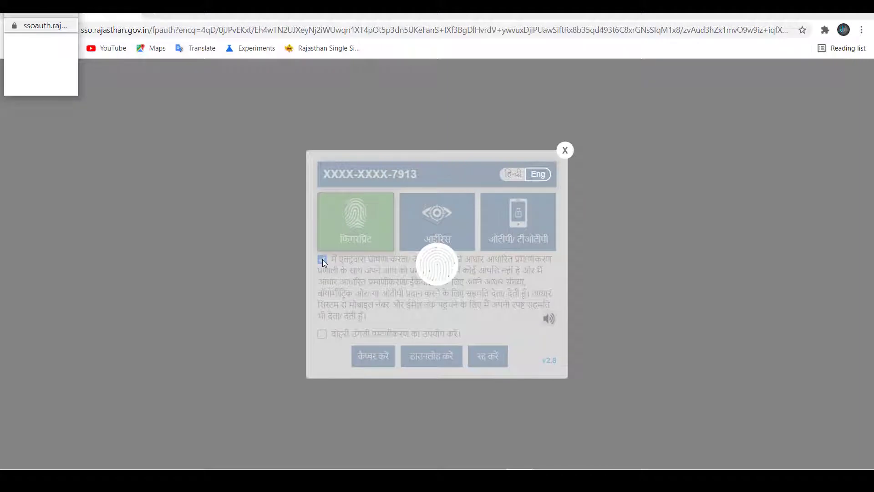